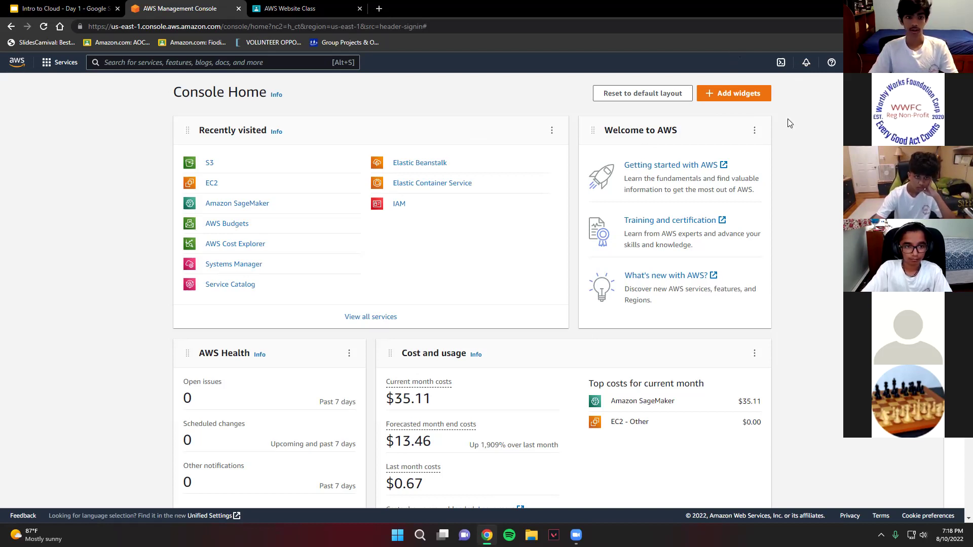
Search the AWS console for ec2 and open the EC2 service.
left_click(141, 61)
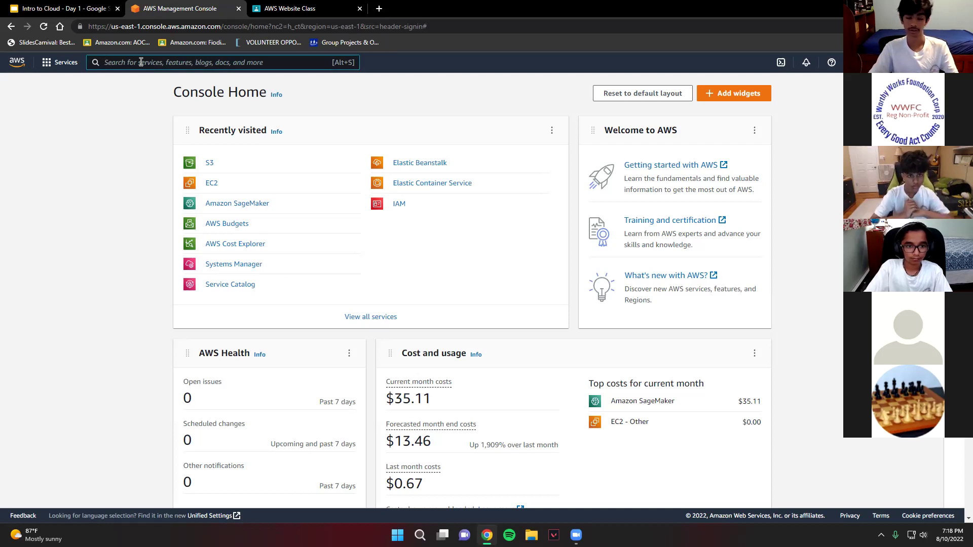
type("ec2")
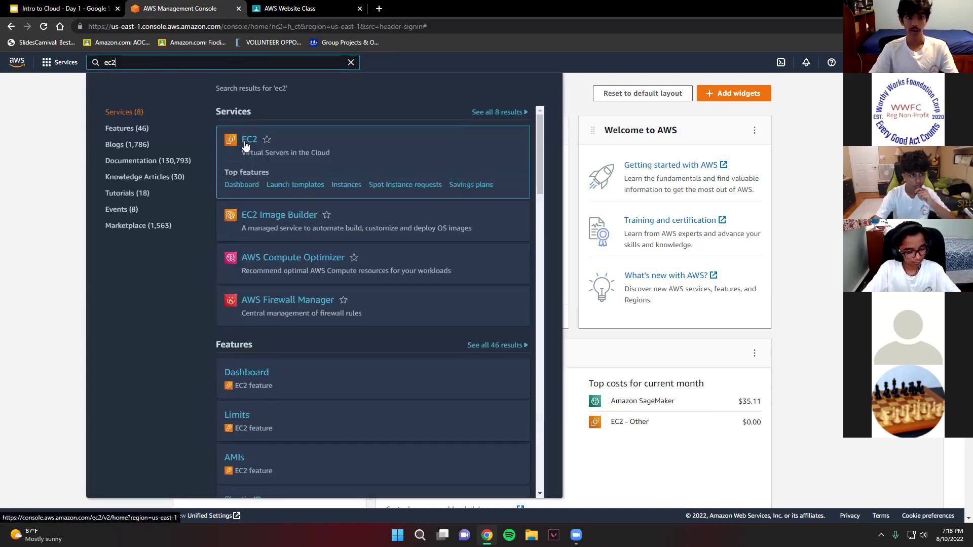
left_click(247, 143)
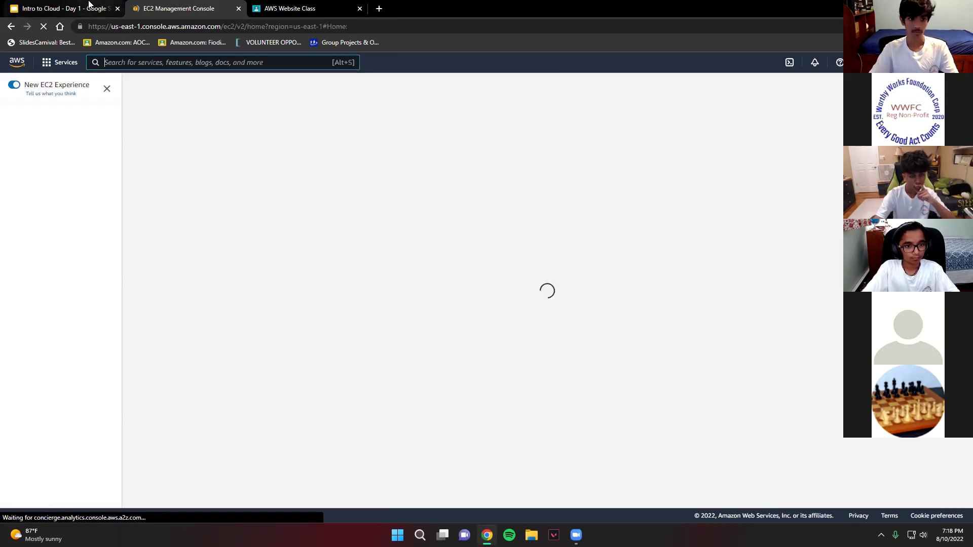
Switch to the Intro to Cloud - Day 1 slides and check the instructions on launching a virtual machine.
left_click(88, 6)
scroll(76, 314, "down", 3)
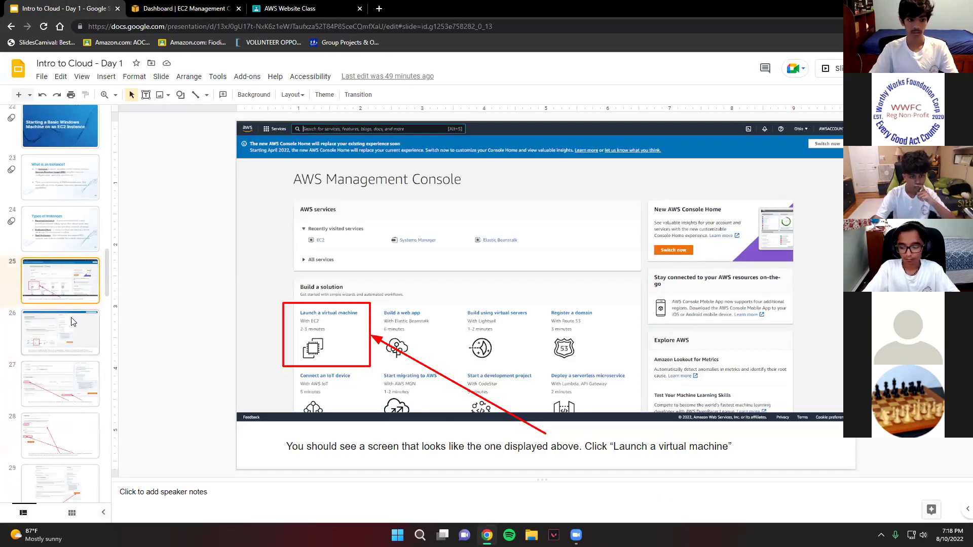
scroll(78, 315, "down", 1)
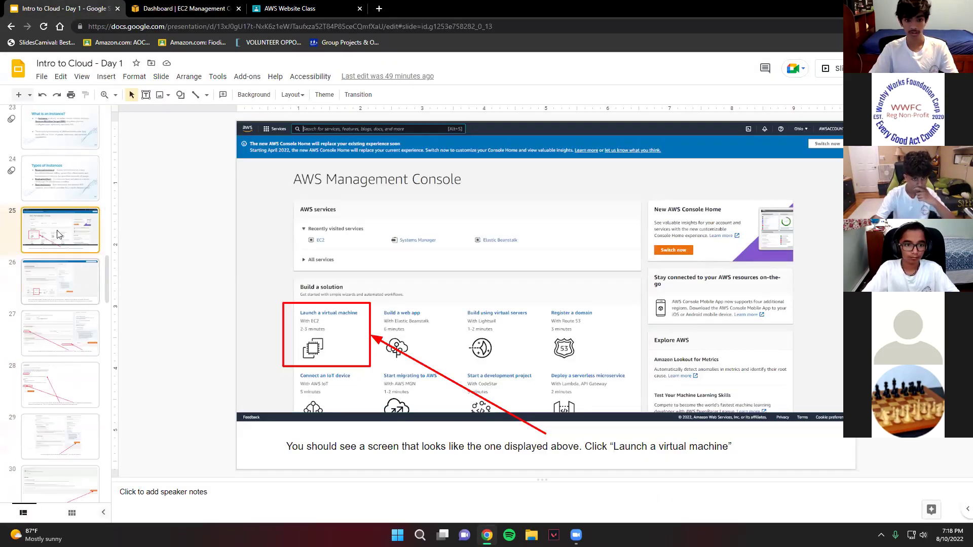
Return to the EC2 dashboard, begin launching a new instance and name it WorthyWorksServer.
left_click(197, 6)
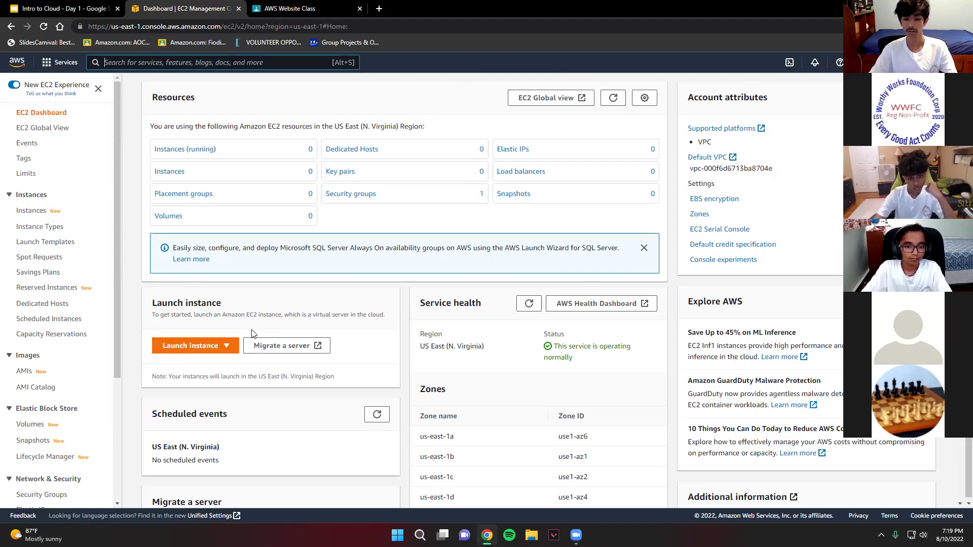
left_click(184, 348)
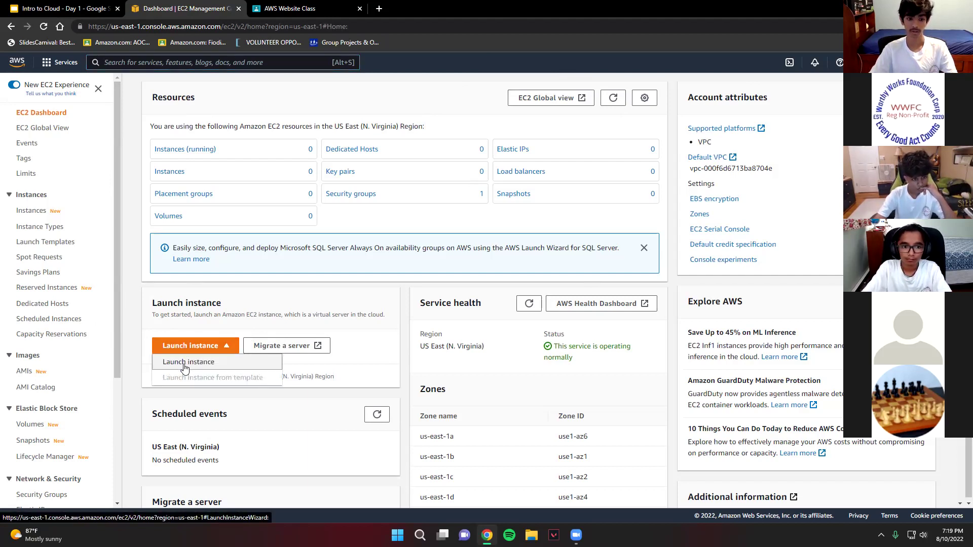
left_click(185, 363)
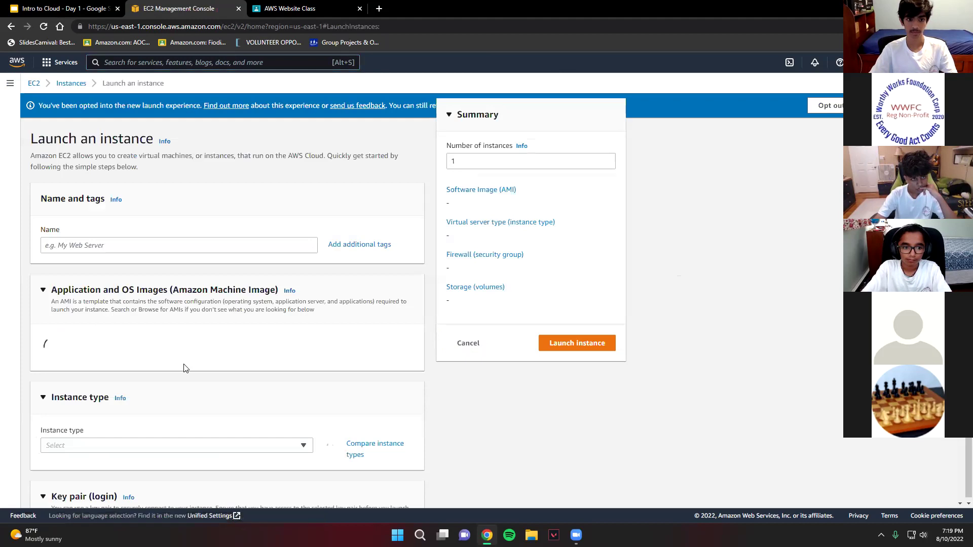
scroll(354, 228, "down", 1)
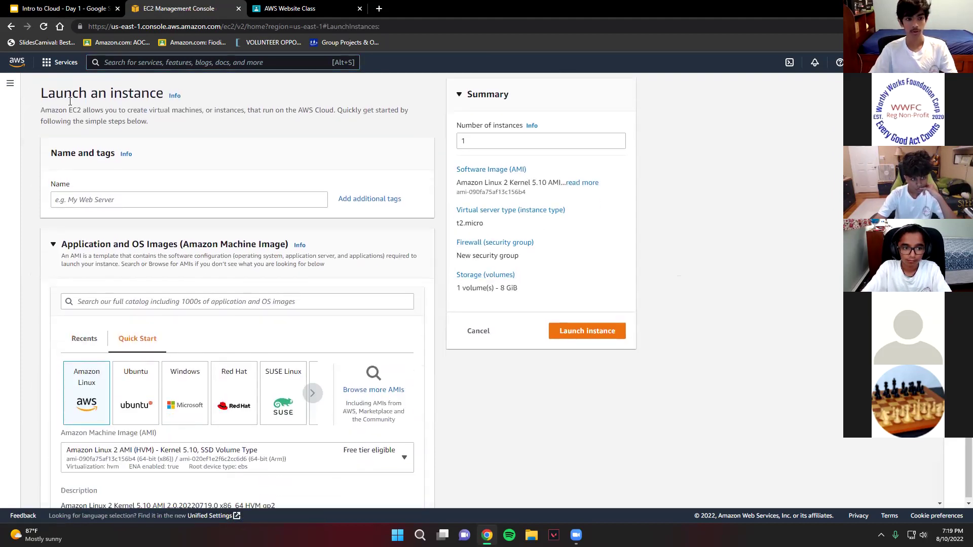
left_click(89, 199)
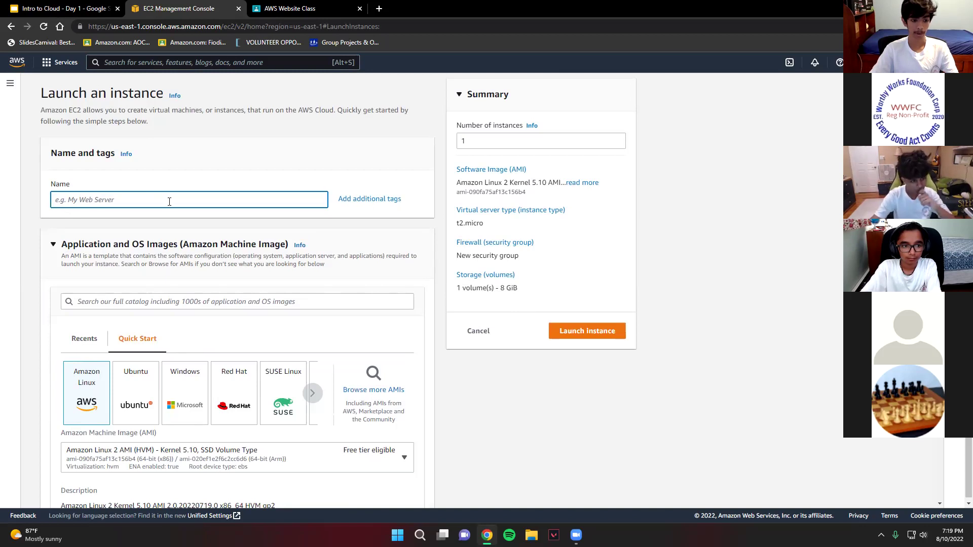
type("WorthyWorksServer")
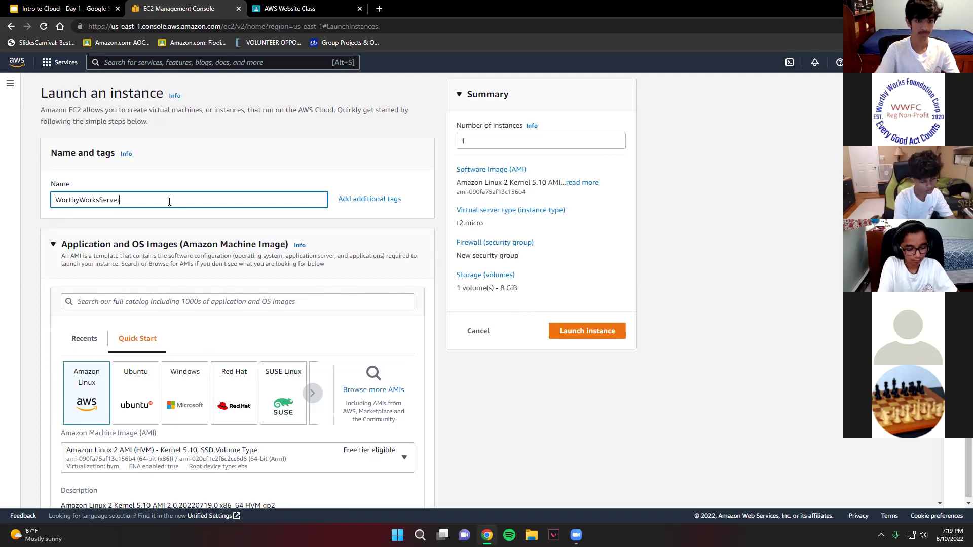
left_click(223, 175)
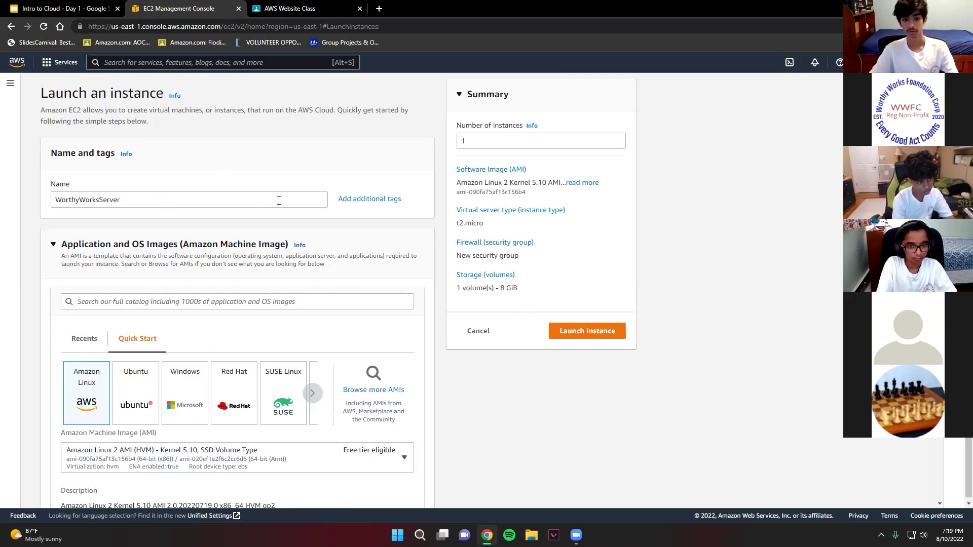
left_click(156, 199)
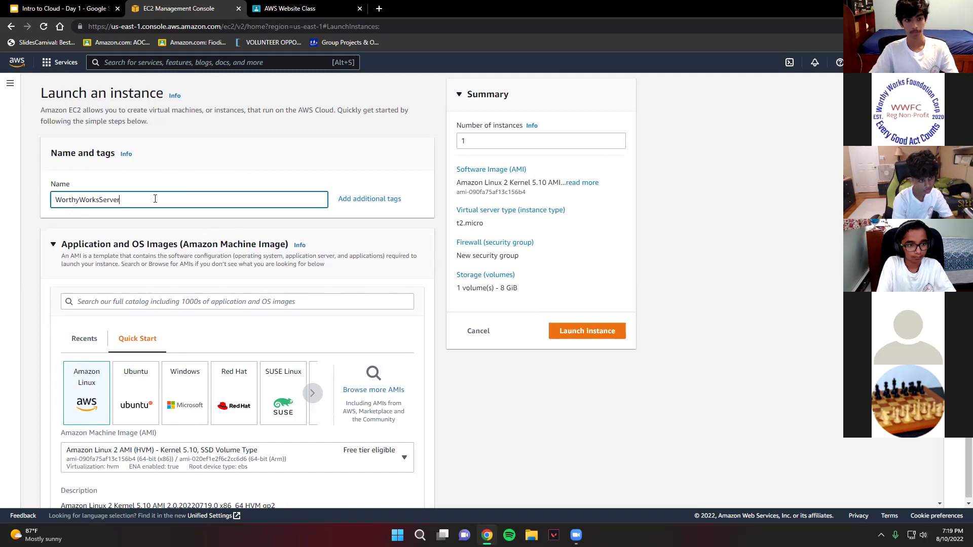
Choose the Windows quick-start image, Microsoft Windows Server 2019 Base, as the instance's operating system.
scroll(67, 194, "down", 1)
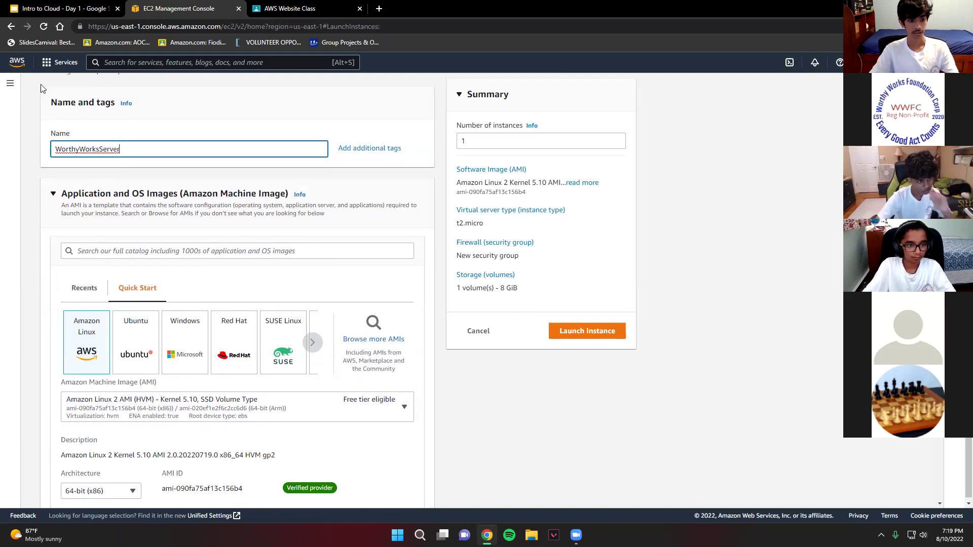
scroll(147, 145, "down", 1)
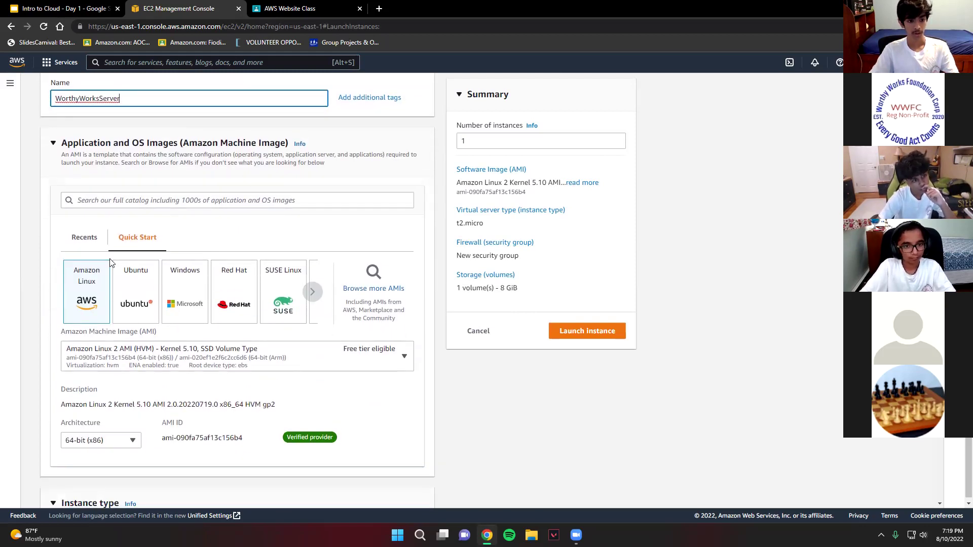
scroll(74, 292, "down", 1)
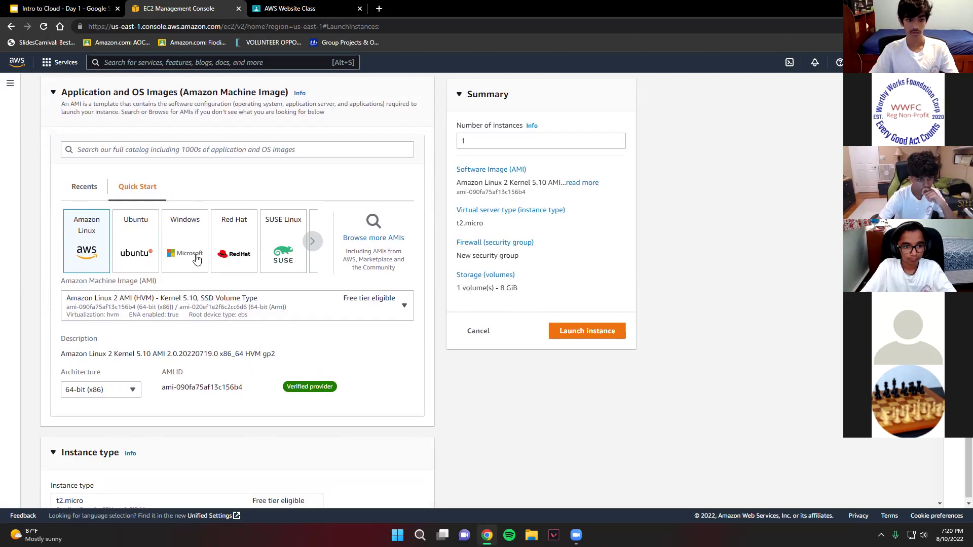
left_click(178, 234)
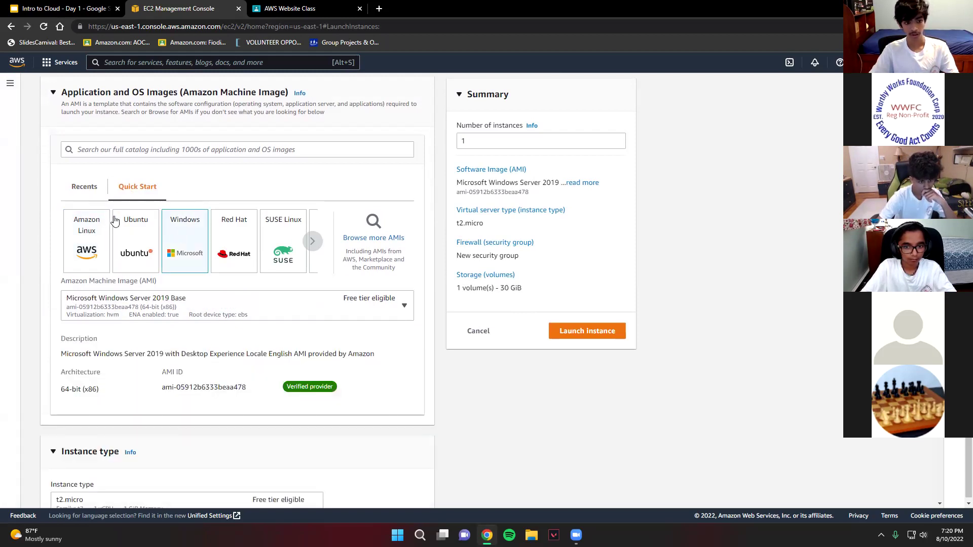
scroll(116, 228, "up", 1)
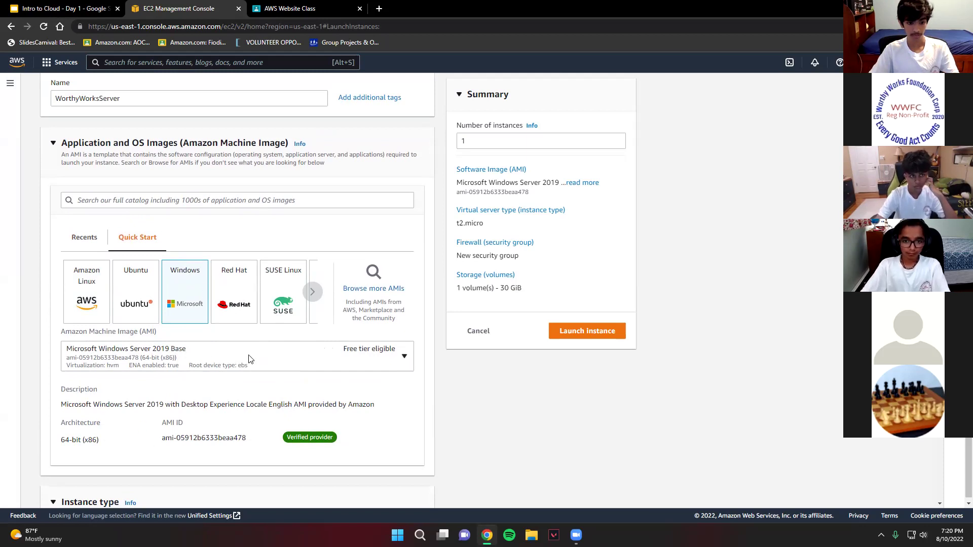
Choose the free-tier-eligible t2.micro as the instance type.
scroll(250, 360, "down", 7)
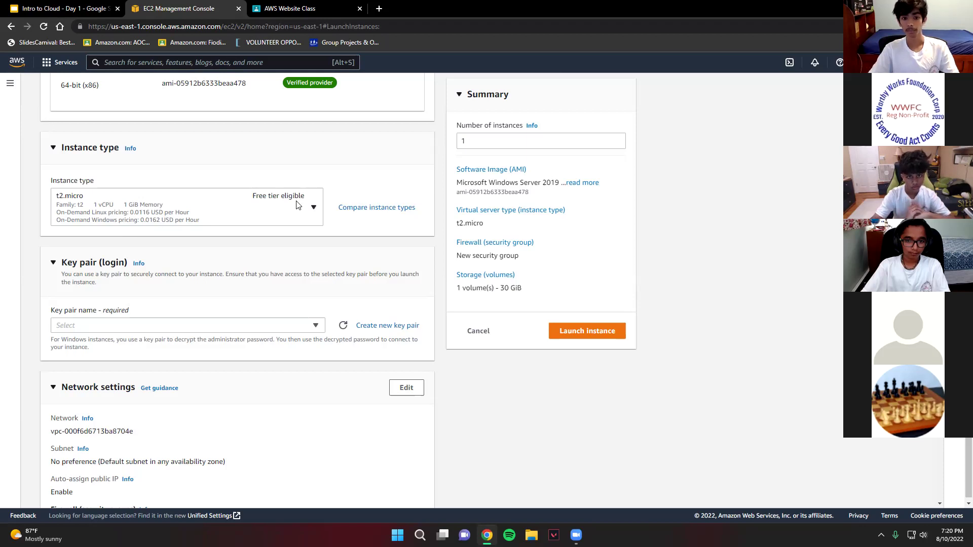
left_click(261, 210)
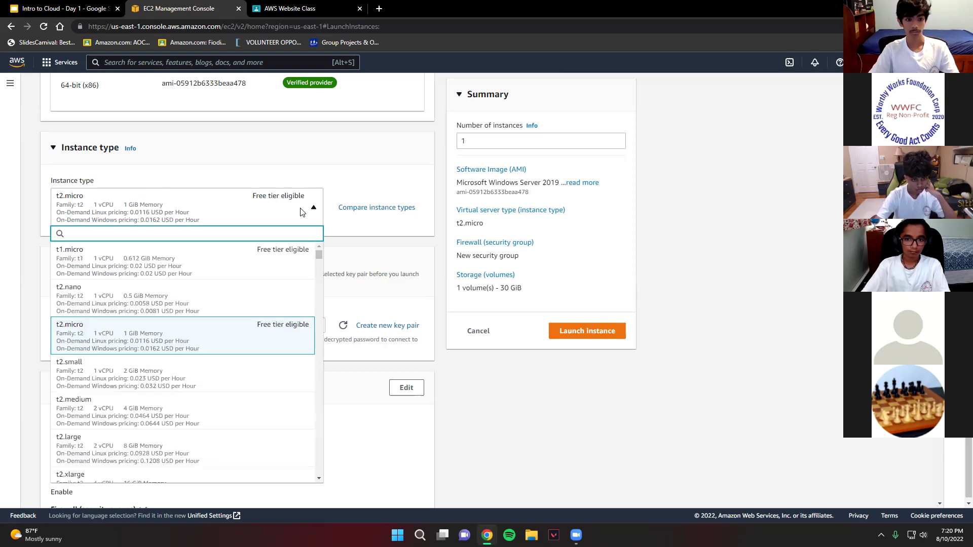
left_click(143, 335)
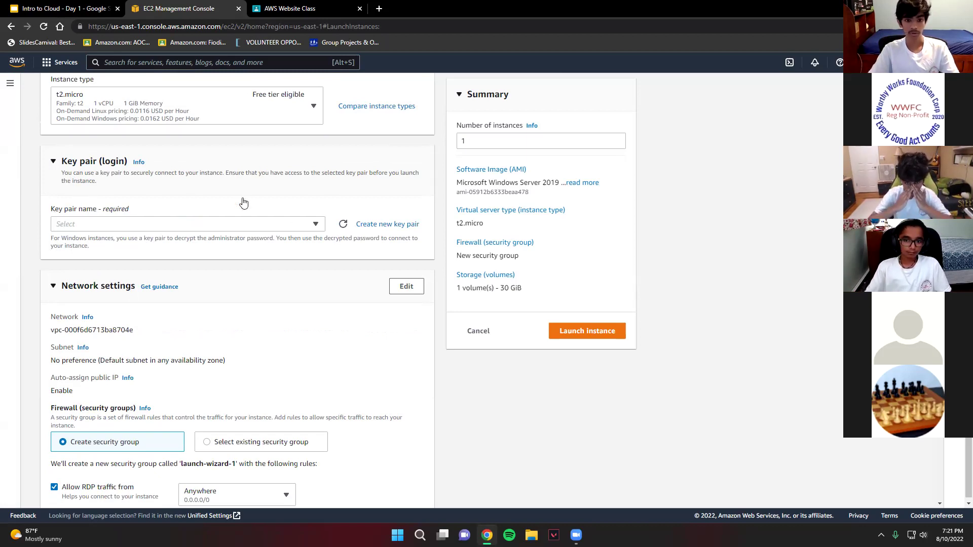
Create a new key pair named WorthyWorksKeyPair in .pem format for the instance and dismiss the download notice.
left_click(399, 226)
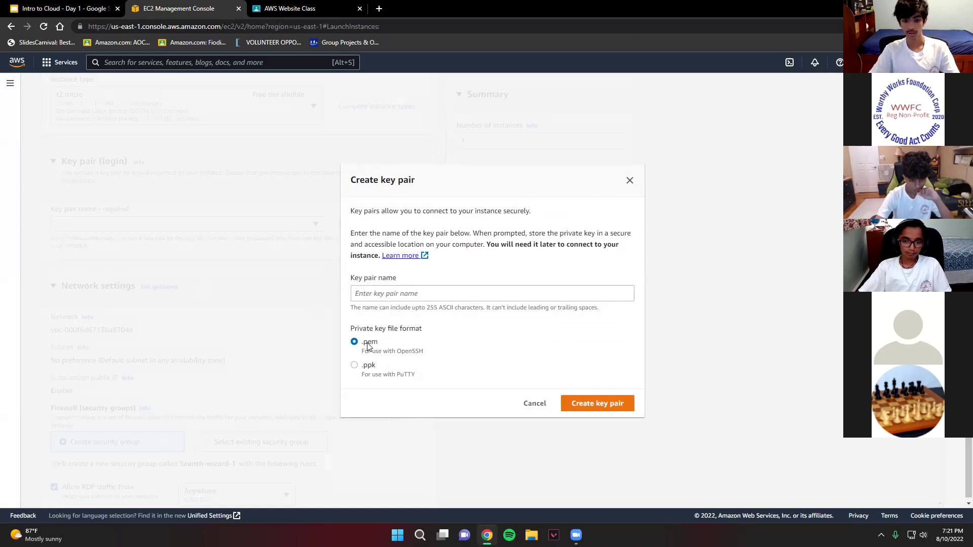
left_click(390, 298)
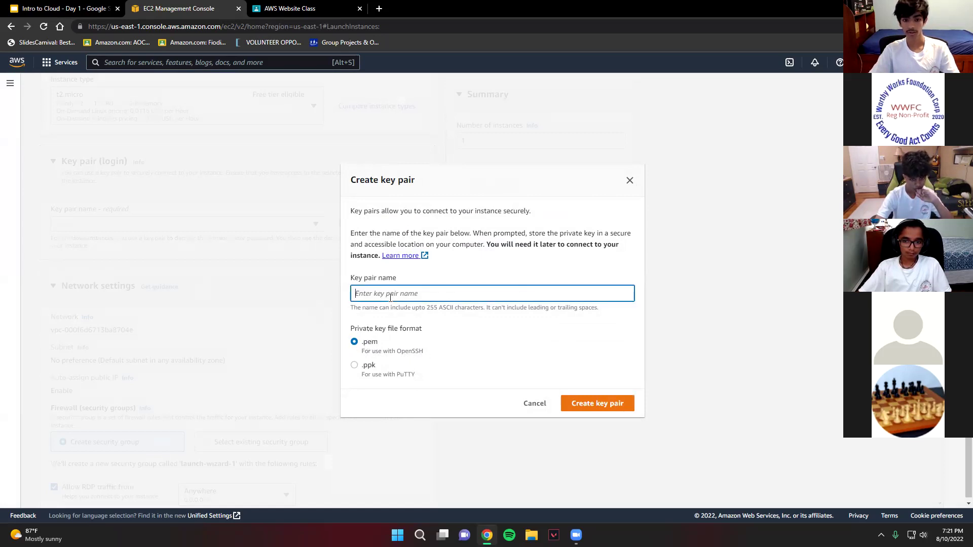
type("WorthyW")
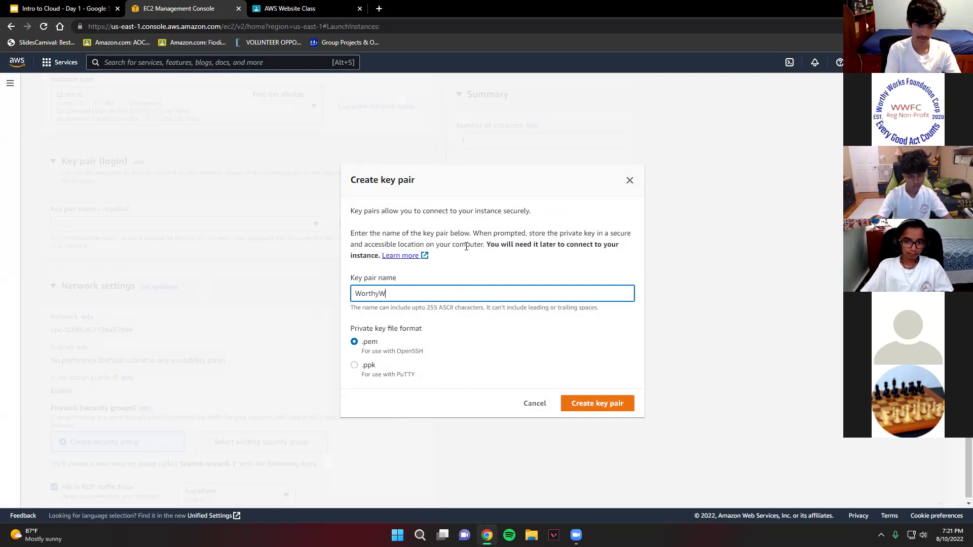
type("orksKeyPair")
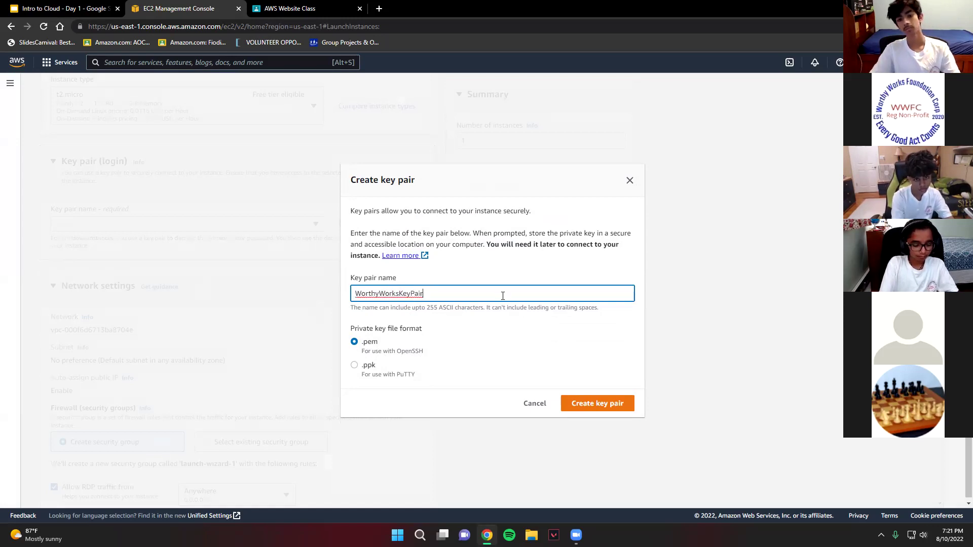
left_click(399, 309)
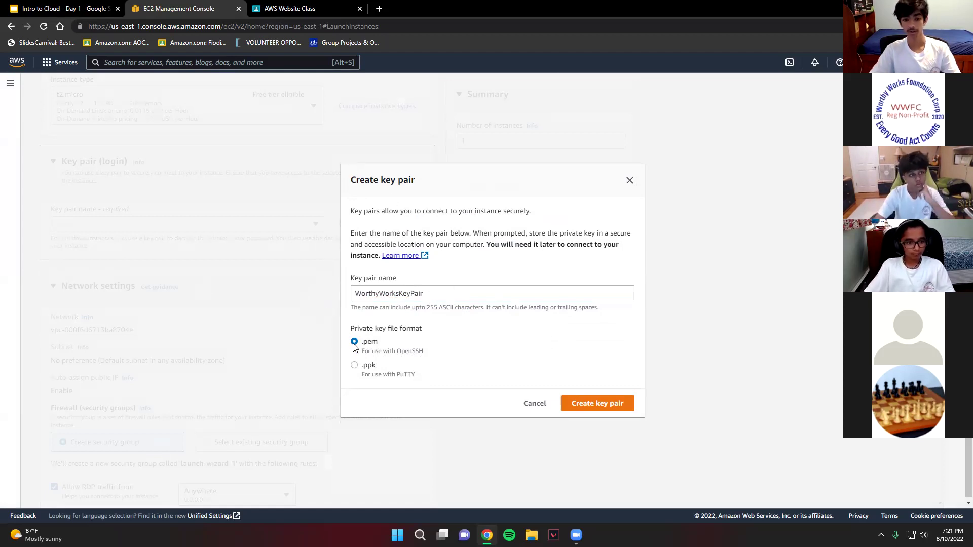
left_click(608, 404)
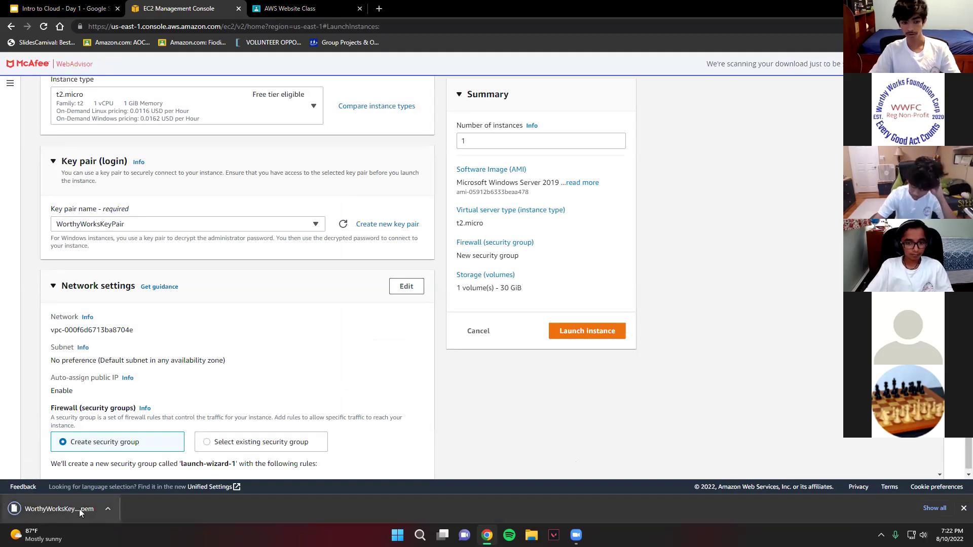
left_click(963, 508)
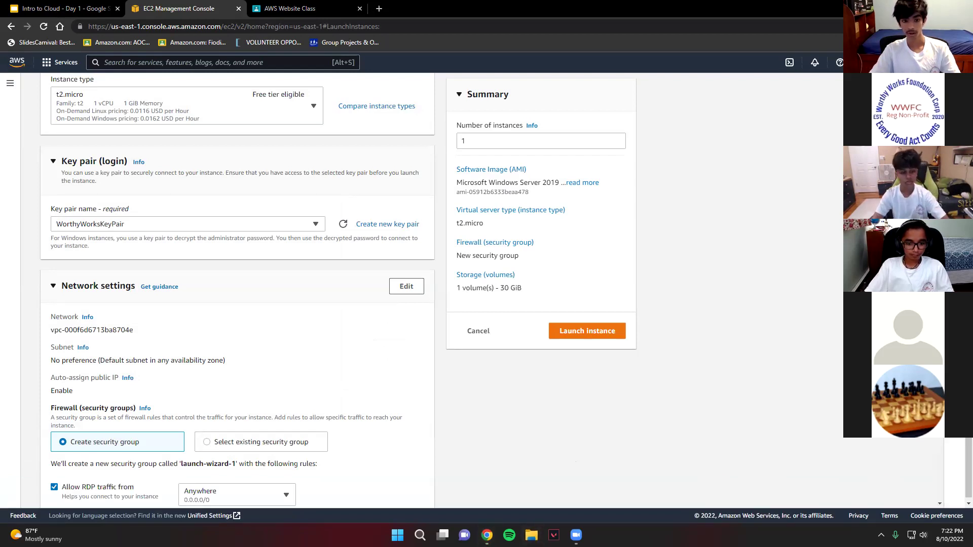
Check the Downloads folder in File Explorer for the WorthyWorksKeyPair.pem file, then close the window.
key("super+e")
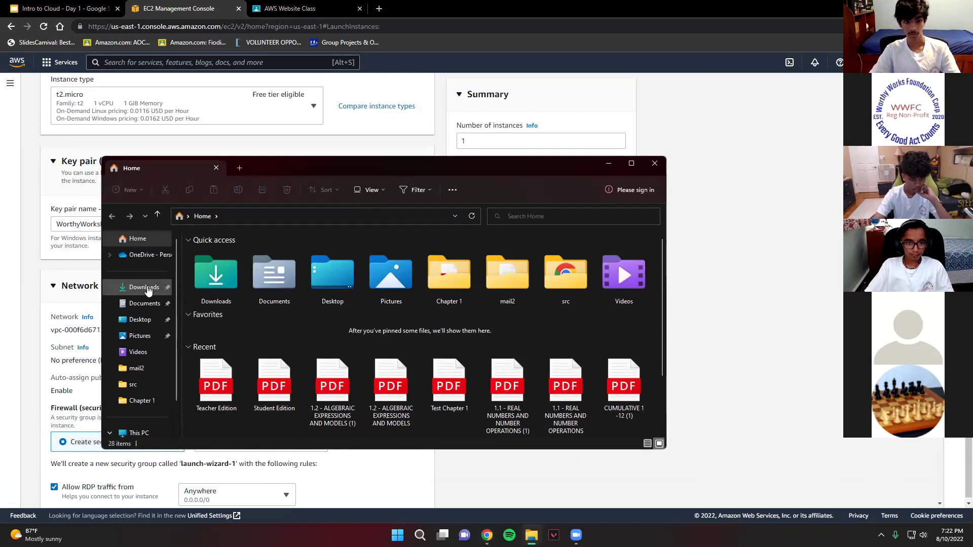
left_click(144, 288)
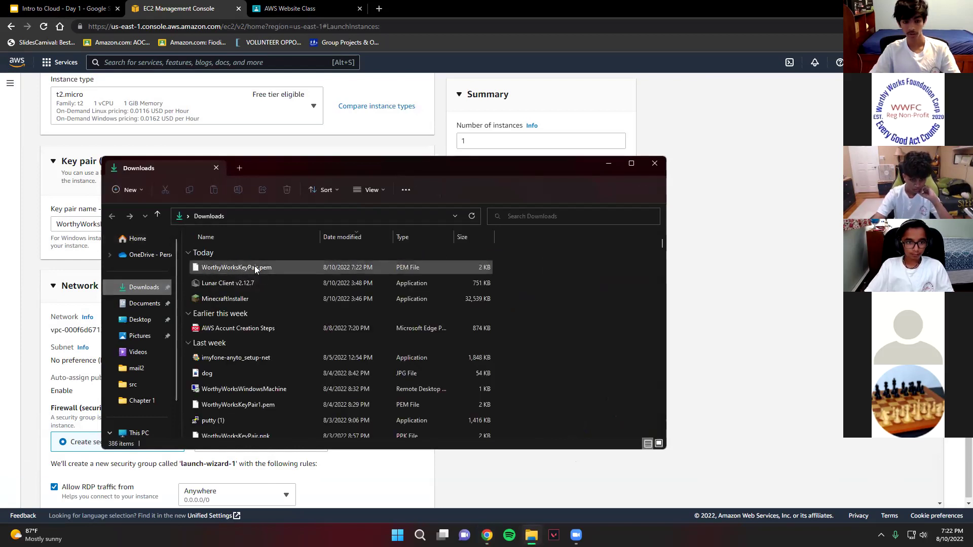
left_click(653, 164)
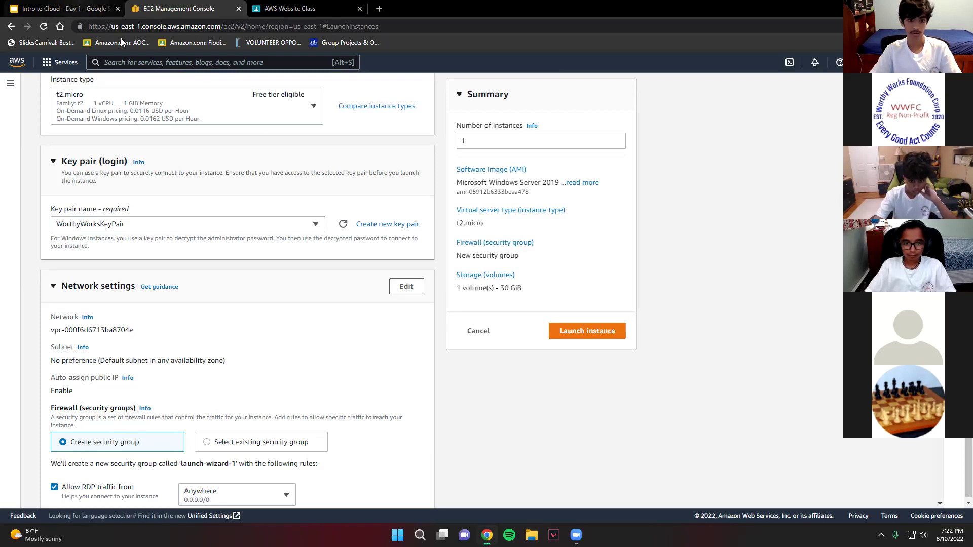
Go through the slides on creating the key pair and launching the instance, up to slide 29.
left_click(58, 9)
left_click(63, 287)
left_click(63, 323)
left_click(61, 384)
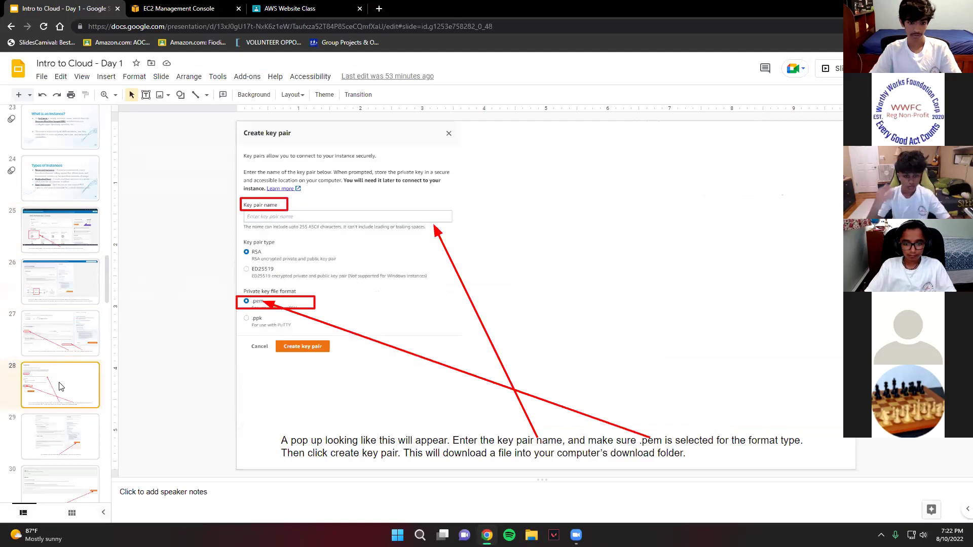
scroll(60, 384, "down", 1)
left_click(59, 381)
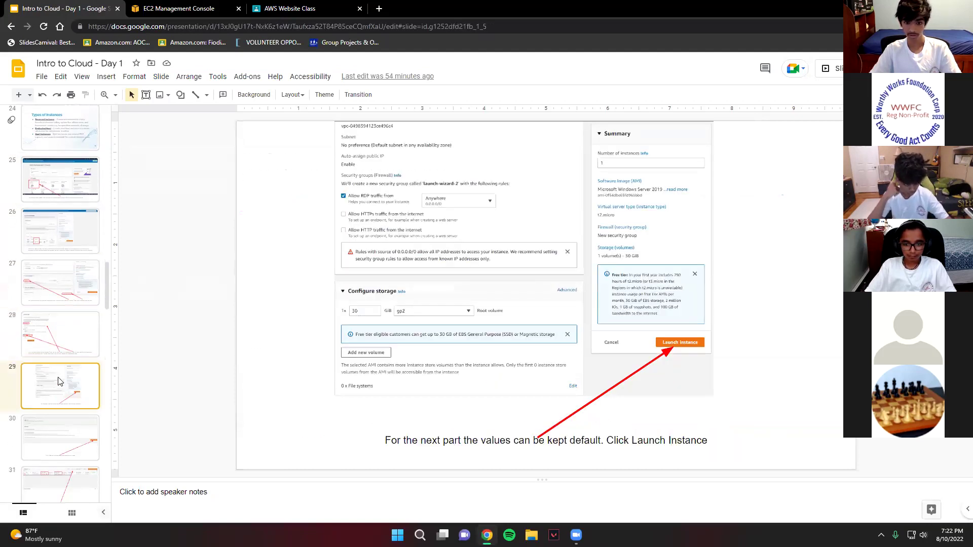
Return to the EC2 launch form and review the instance's network, firewall and storage settings.
left_click(198, 8)
scroll(372, 279, "down", 5)
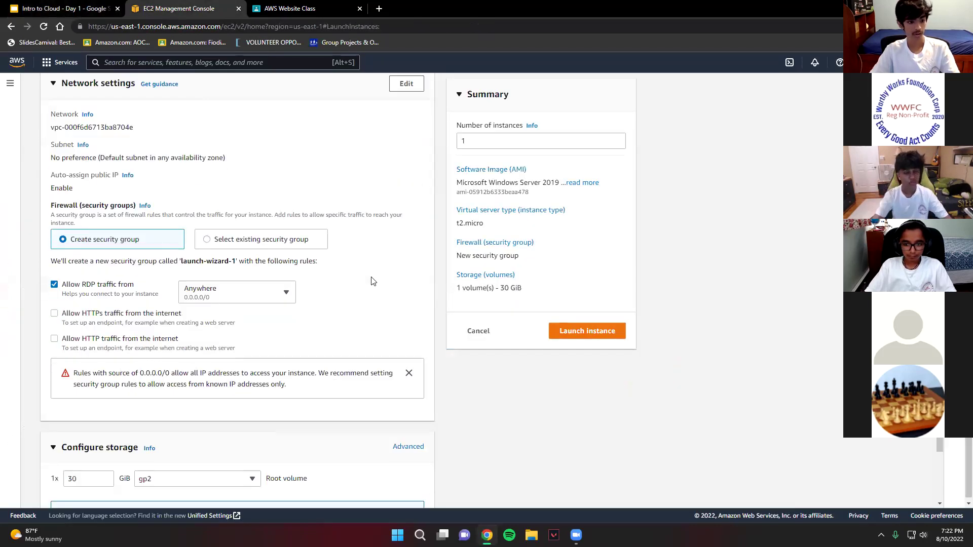
scroll(317, 276, "down", 1)
scroll(125, 203, "up", 3)
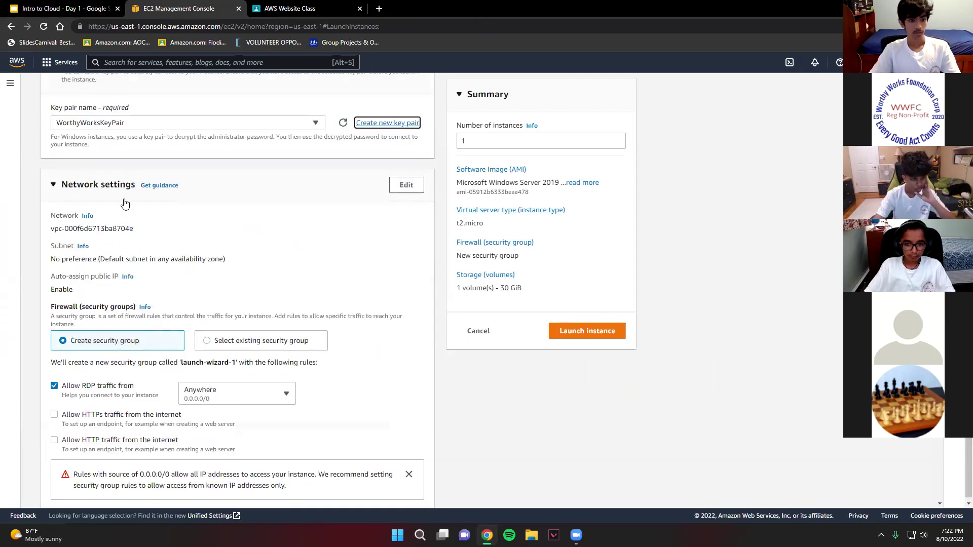
Check the key pair, network, firewall and storage settings once more, launch the instance, and open the instances list.
scroll(222, 318, "up", 3)
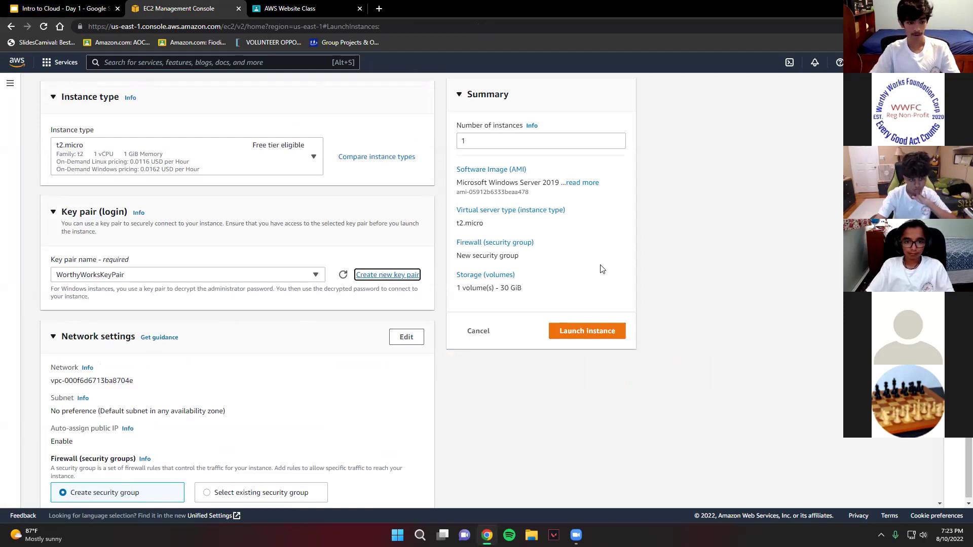
scroll(602, 269, "down", 8)
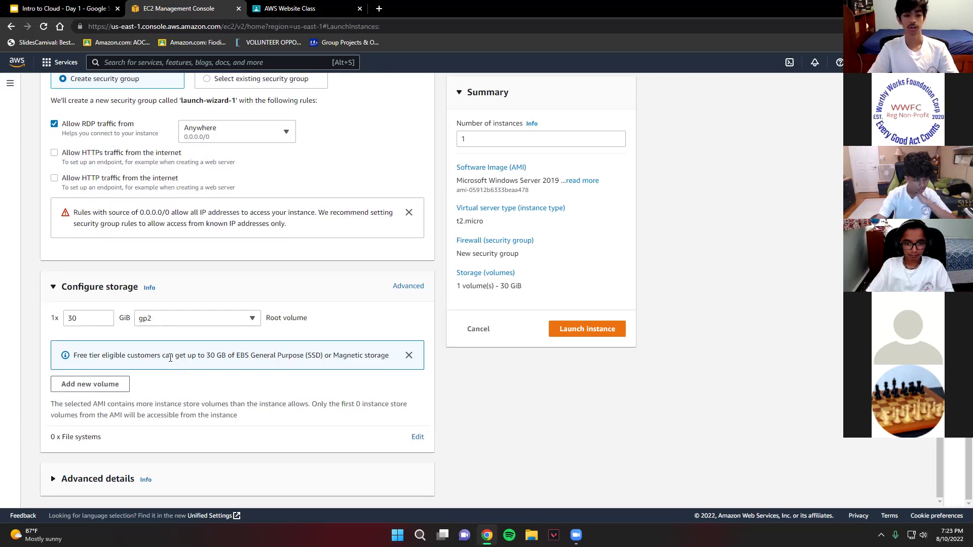
scroll(350, 369, "up", 5)
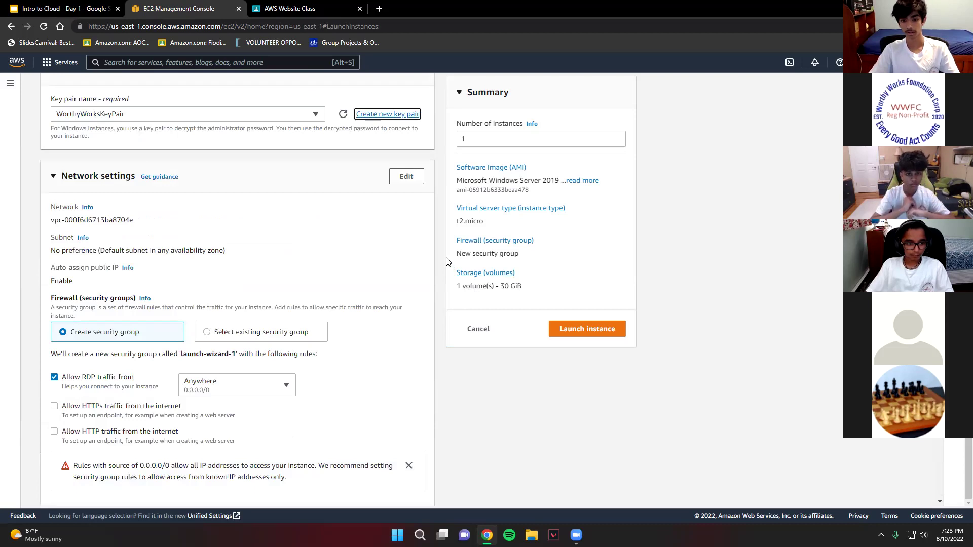
scroll(284, 344, "up", 8)
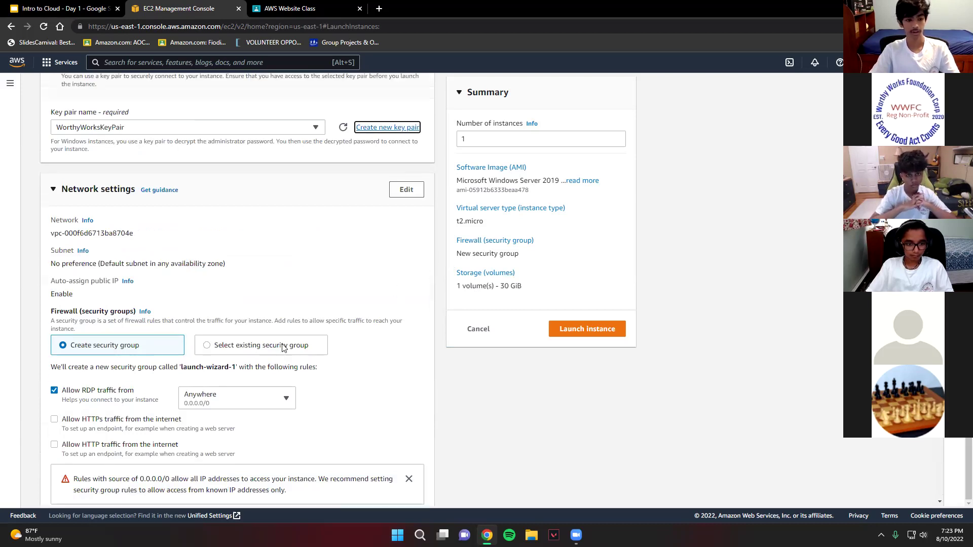
scroll(219, 245, "down", 6)
scroll(230, 241, "up", 5)
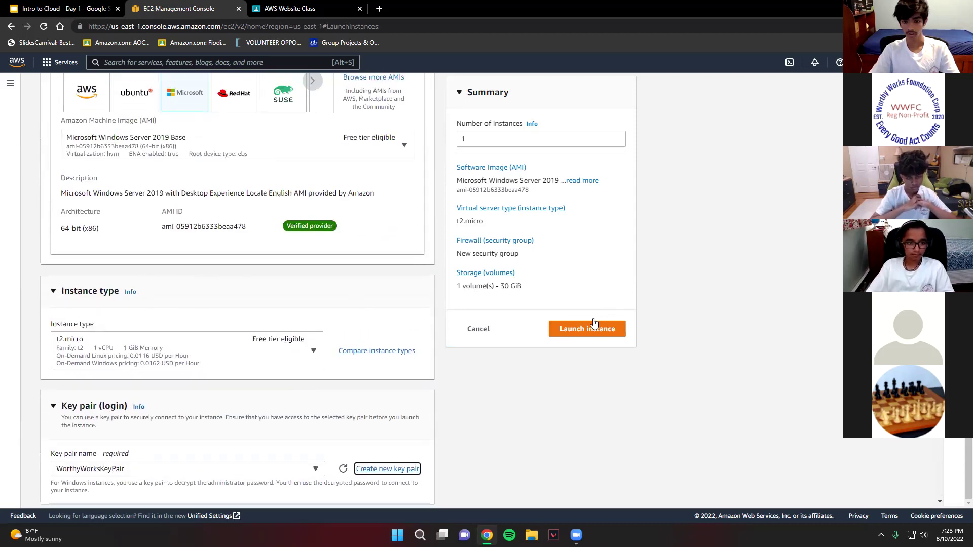
left_click(556, 458)
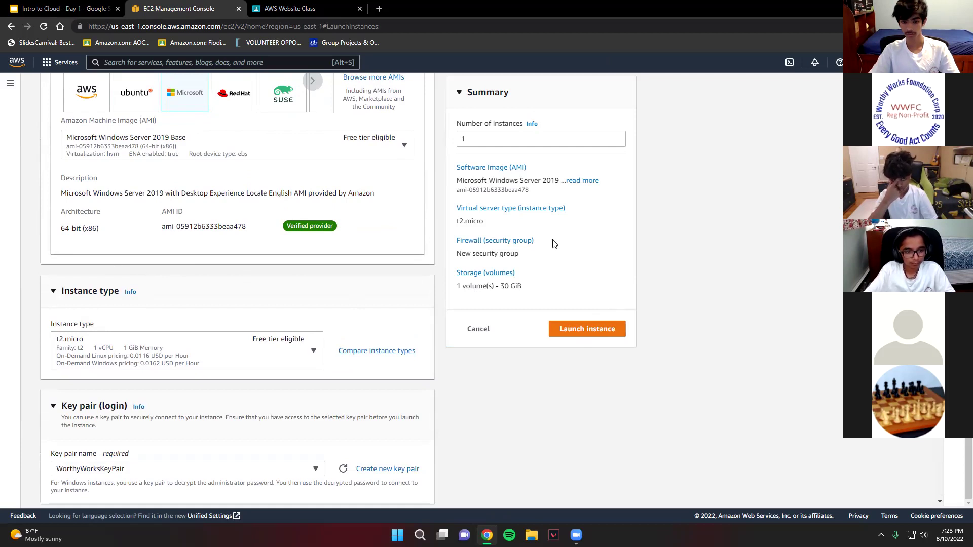
left_click(589, 332)
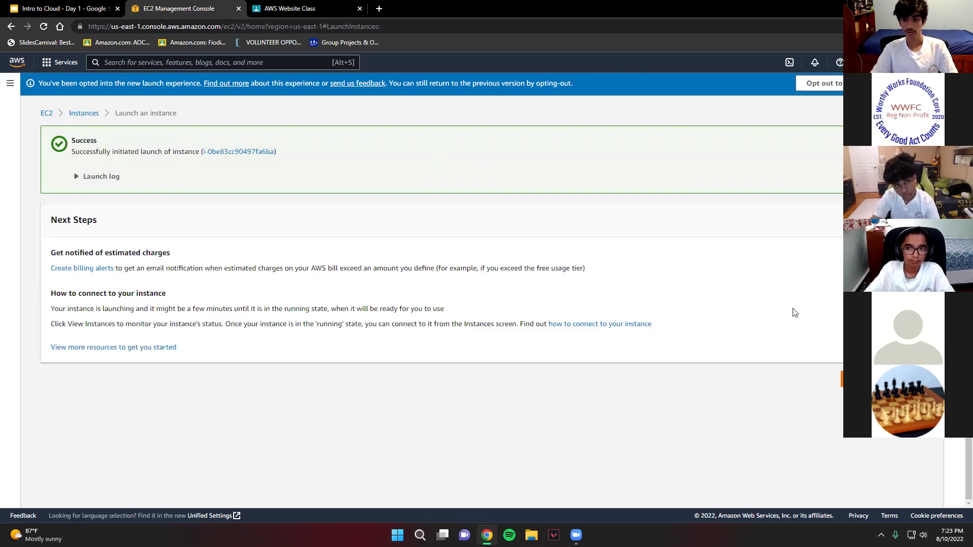
left_click(882, 378)
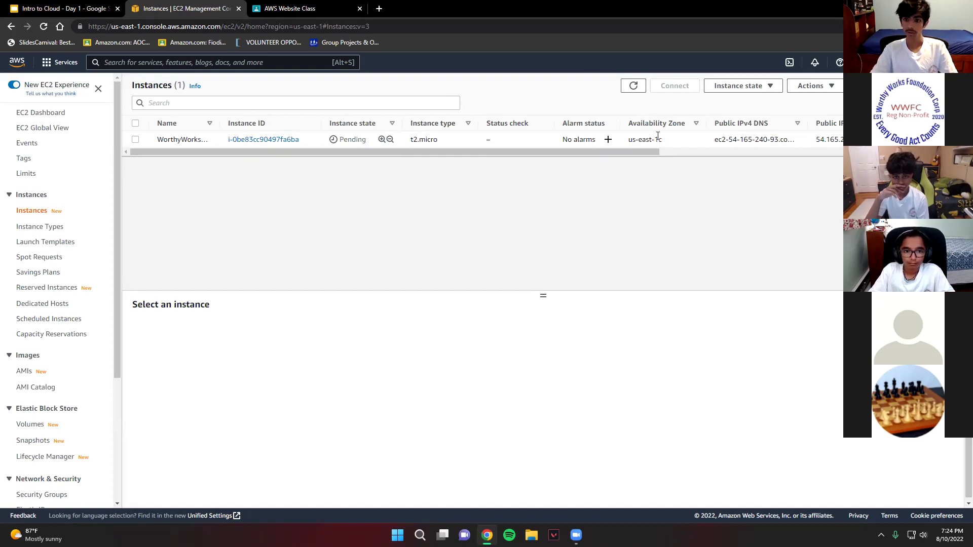
Sort the instances by availability zone in descending order, and select WorthyWorksServer to review its summary and instance details.
left_click(690, 126)
left_click(690, 125)
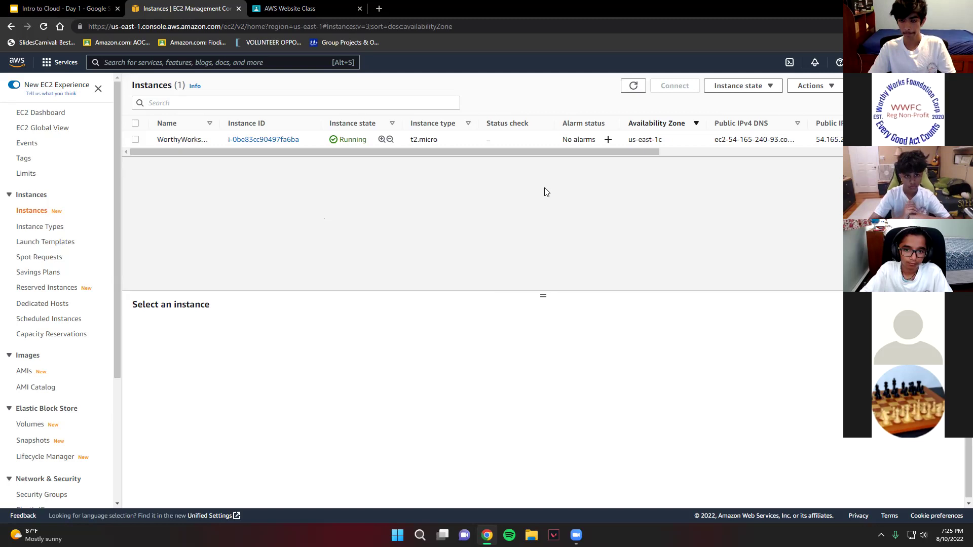
left_click(434, 140)
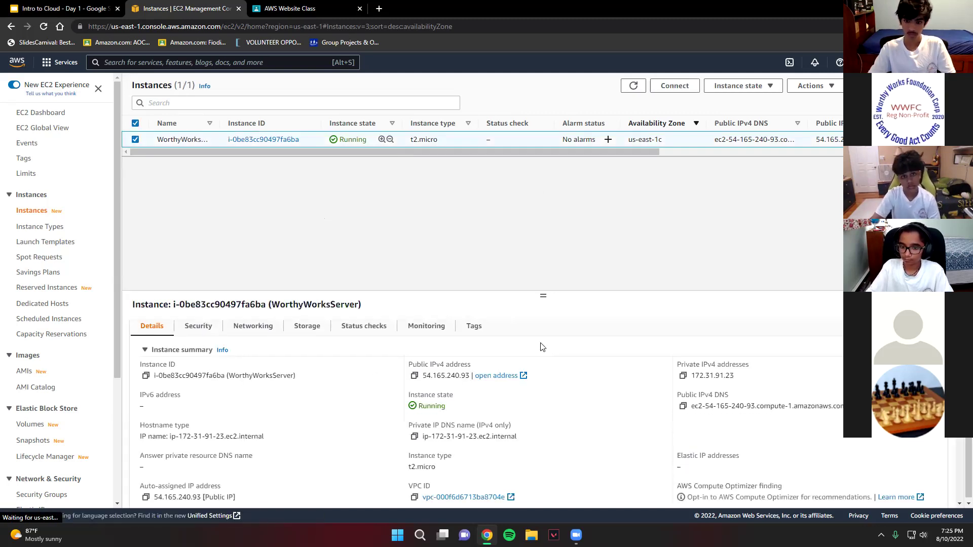
scroll(459, 458, "down", 4)
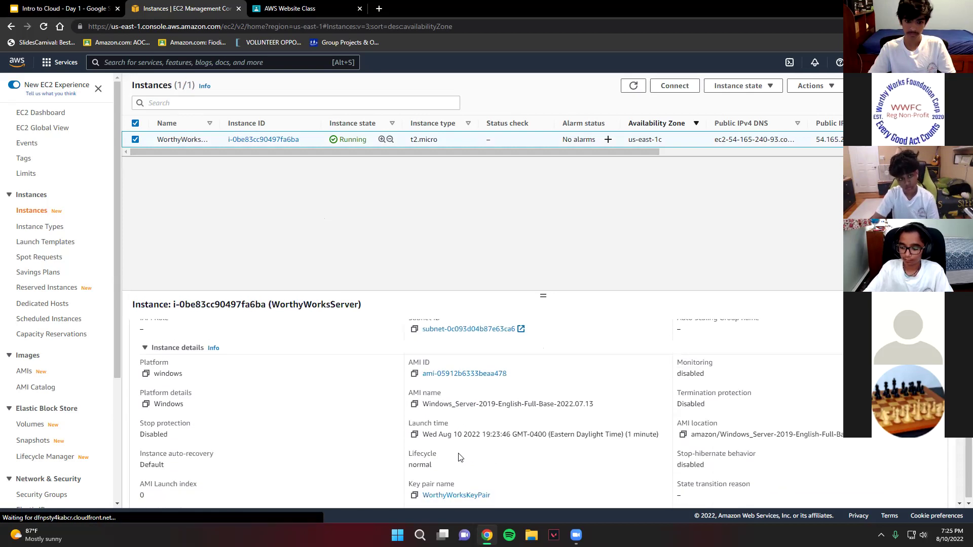
scroll(460, 457, "up", 1)
scroll(460, 456, "up", 3)
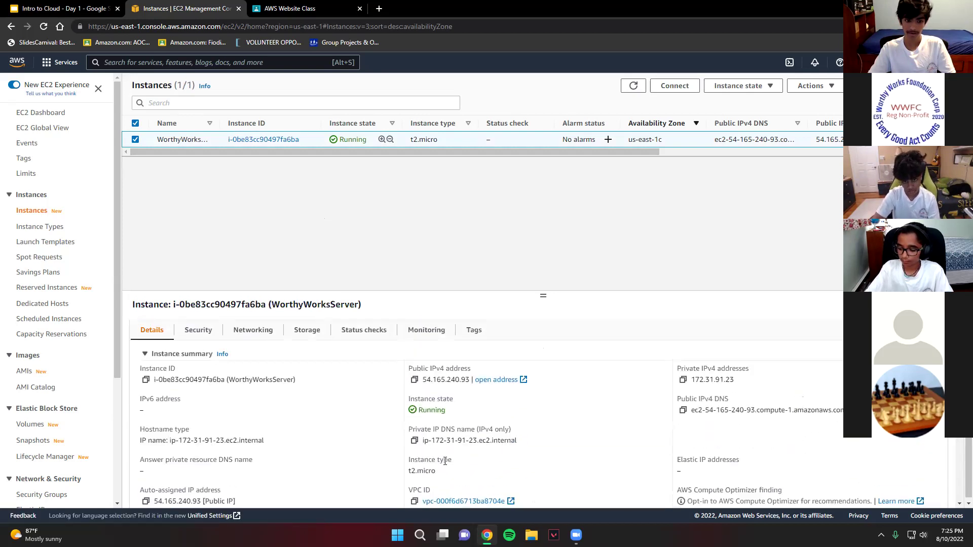